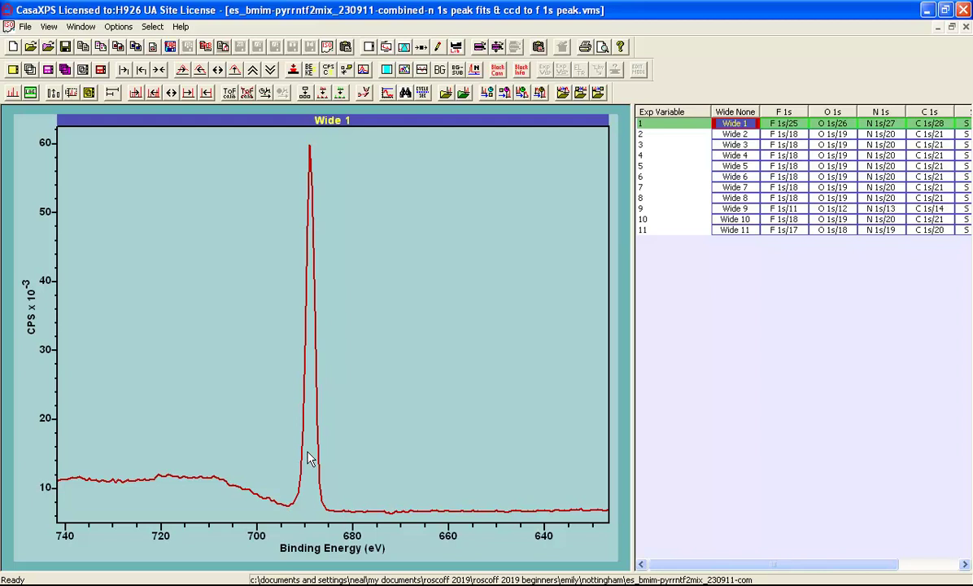
# Create a Shirley-background quantification region on the Wide 1 spectrum and narrow its limits to about 694.4 and 681.1 eV around the F 1s peak
pyautogui.click(403, 47)
pyautogui.moveTo(399, 79); pyautogui.dragTo(714, 131)
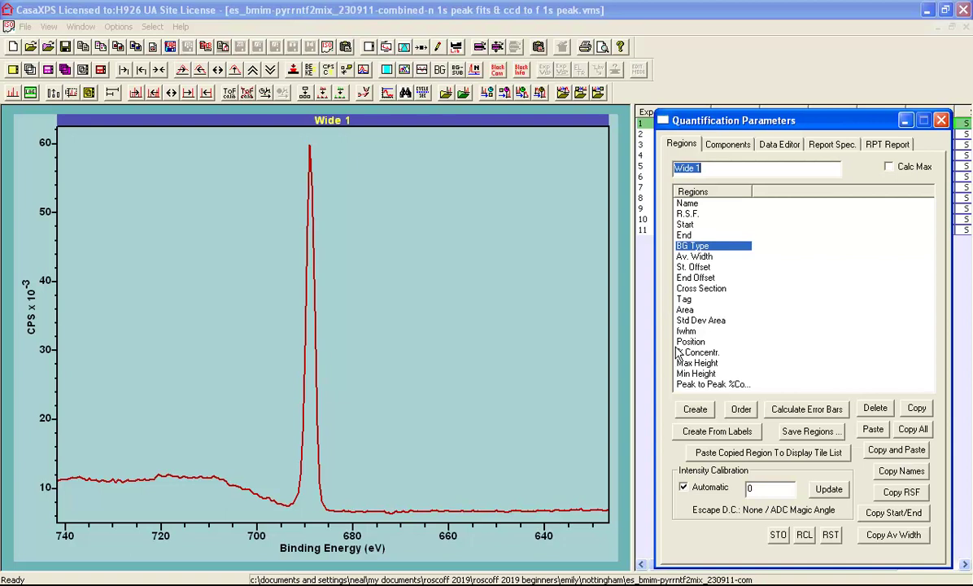
pyautogui.click(695, 409)
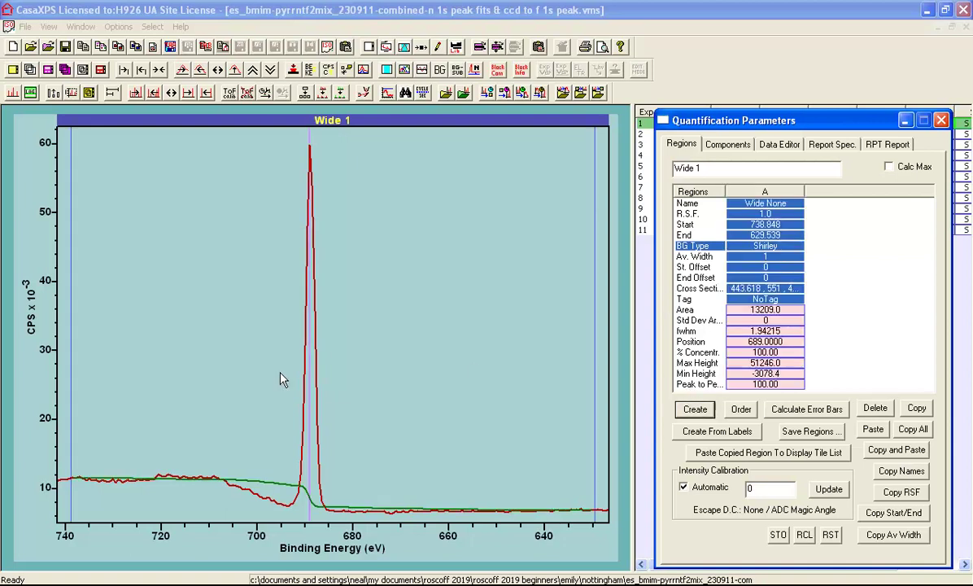
pyautogui.click(81, 395)
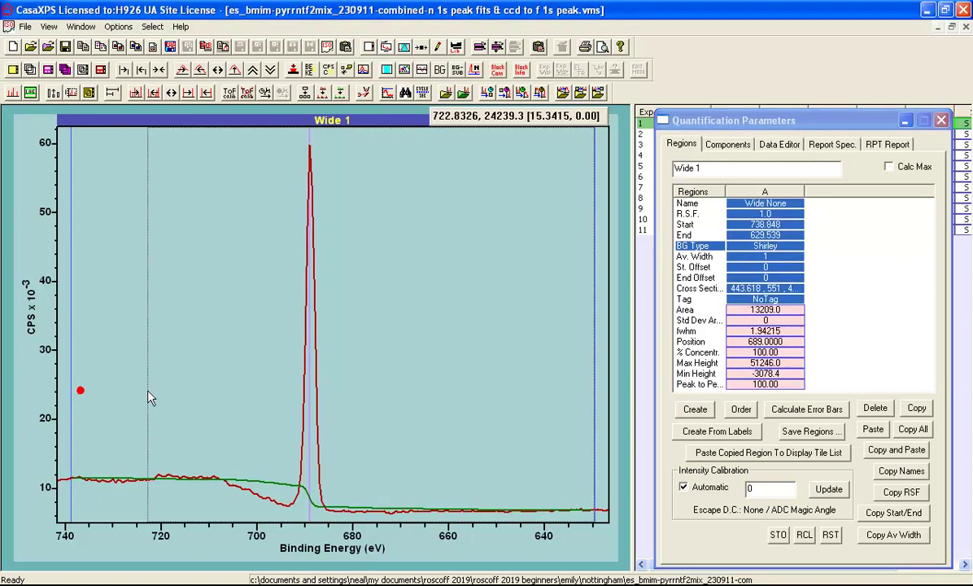
pyautogui.click(284, 401)
pyautogui.click(593, 424)
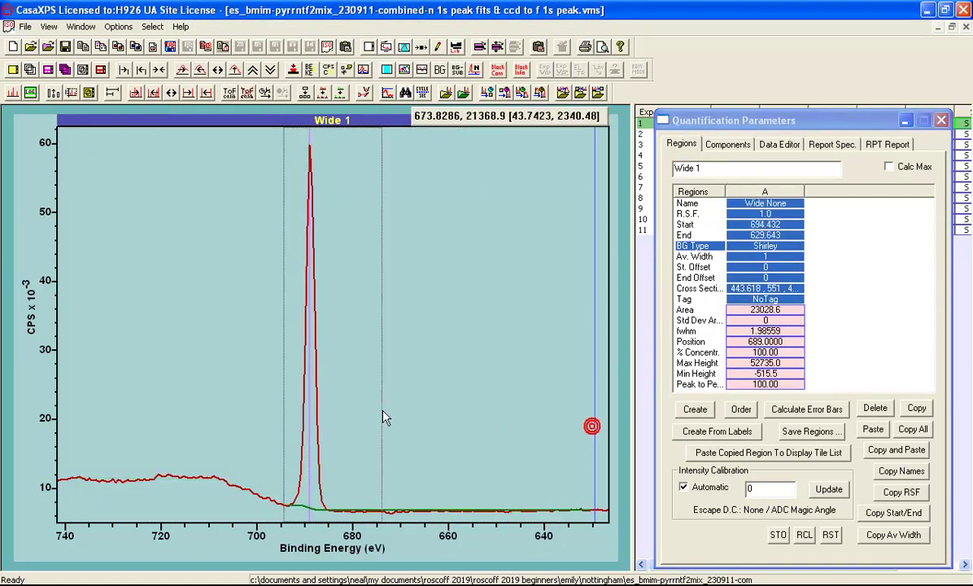
pyautogui.click(346, 415)
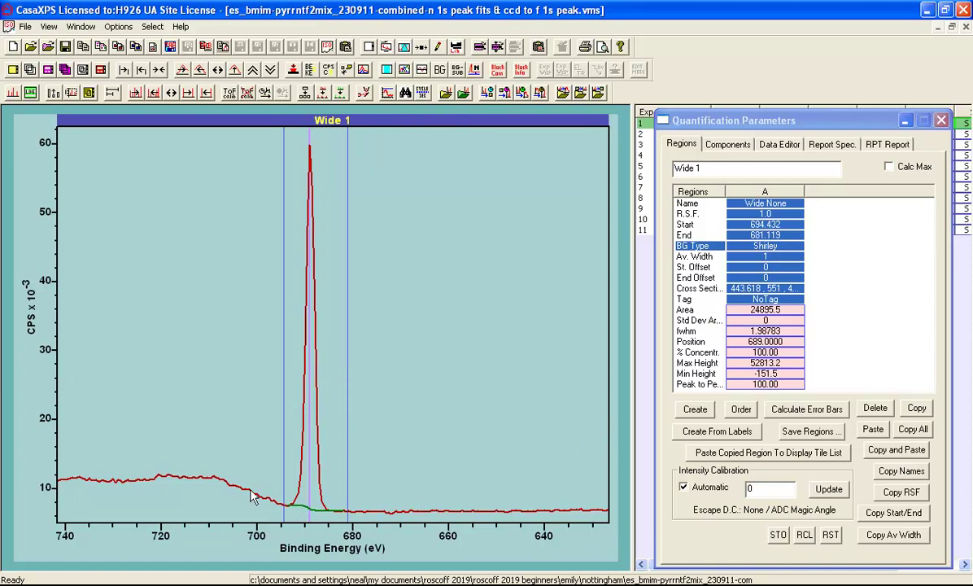
pyautogui.click(221, 451)
pyautogui.click(377, 490)
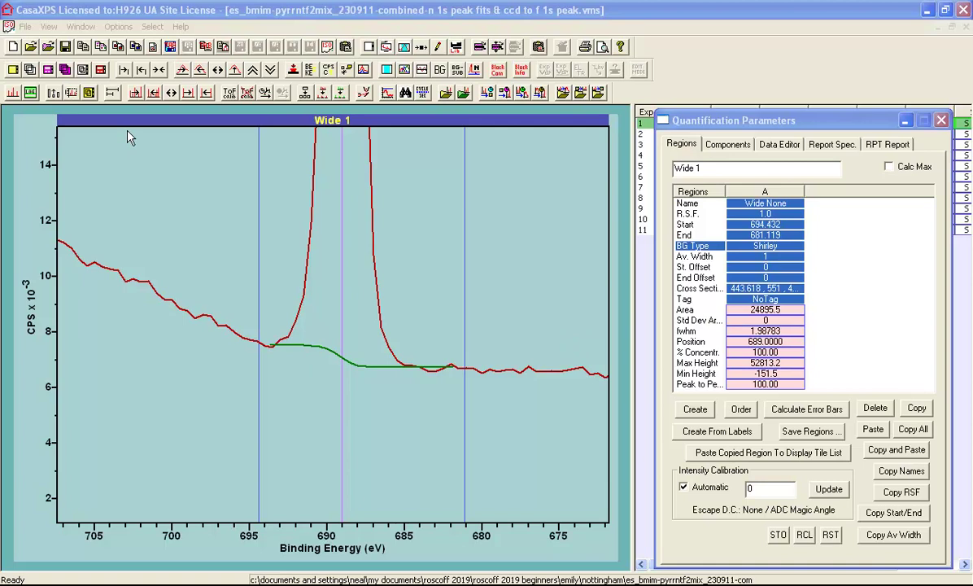
# In neal_example_se.vms, create a Shirley region on Wide/2 with limits about 538.9 and 522.9 eV around the O 1s peak
pyautogui.click(80, 26)
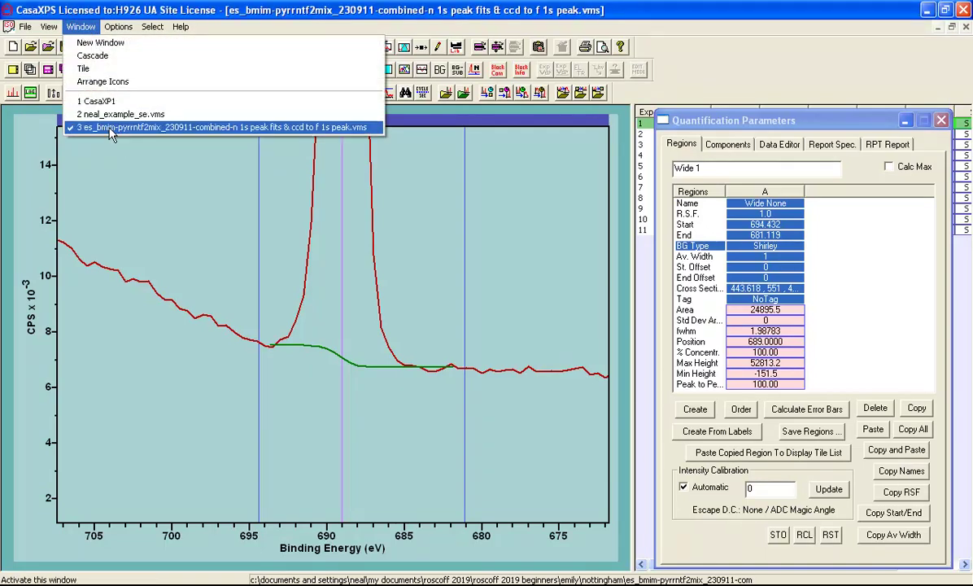
pyautogui.click(101, 113)
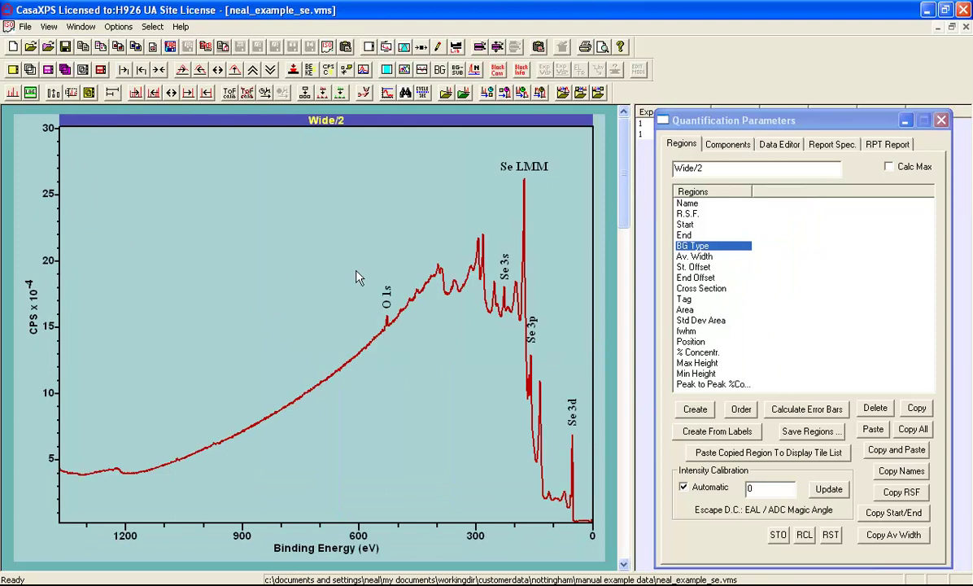
pyautogui.moveTo(356, 270); pyautogui.dragTo(402, 355)
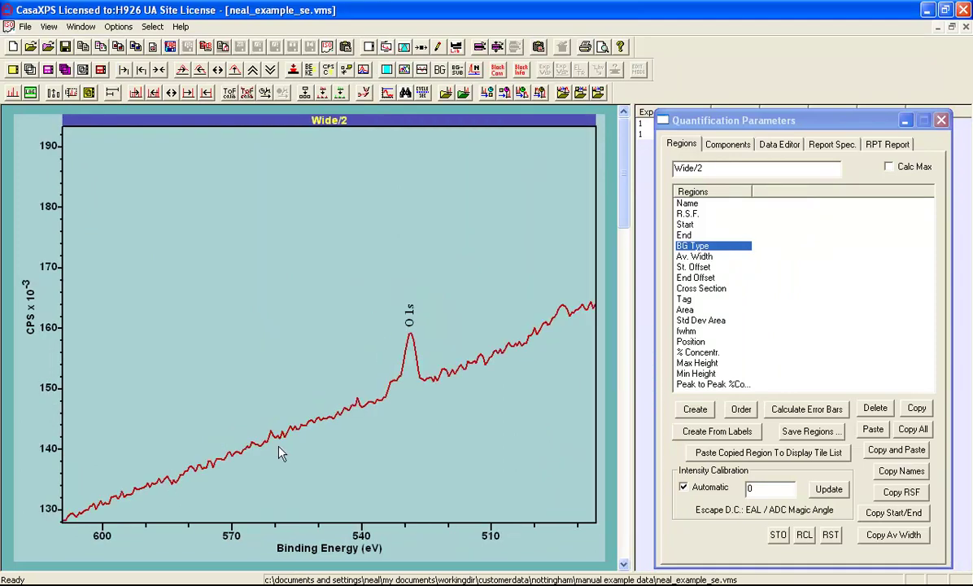
pyautogui.click(233, 69)
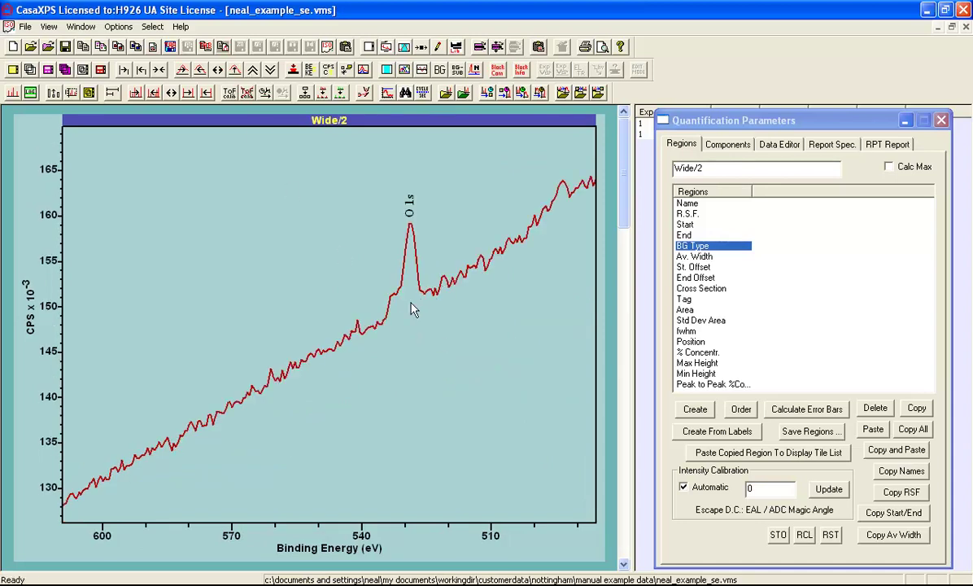
pyautogui.click(690, 408)
pyautogui.moveTo(94, 358); pyautogui.dragTo(368, 322)
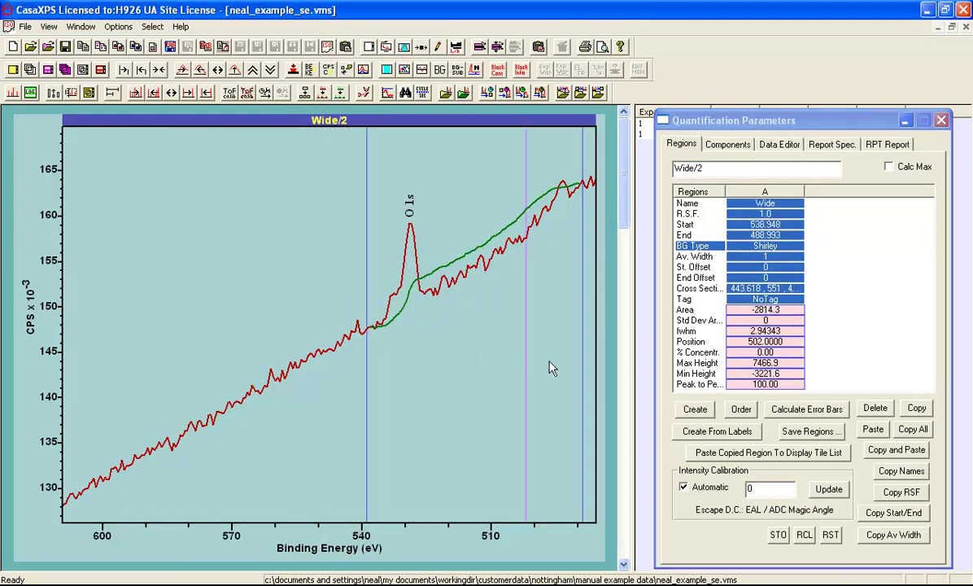
pyautogui.moveTo(563, 366); pyautogui.dragTo(435, 350)
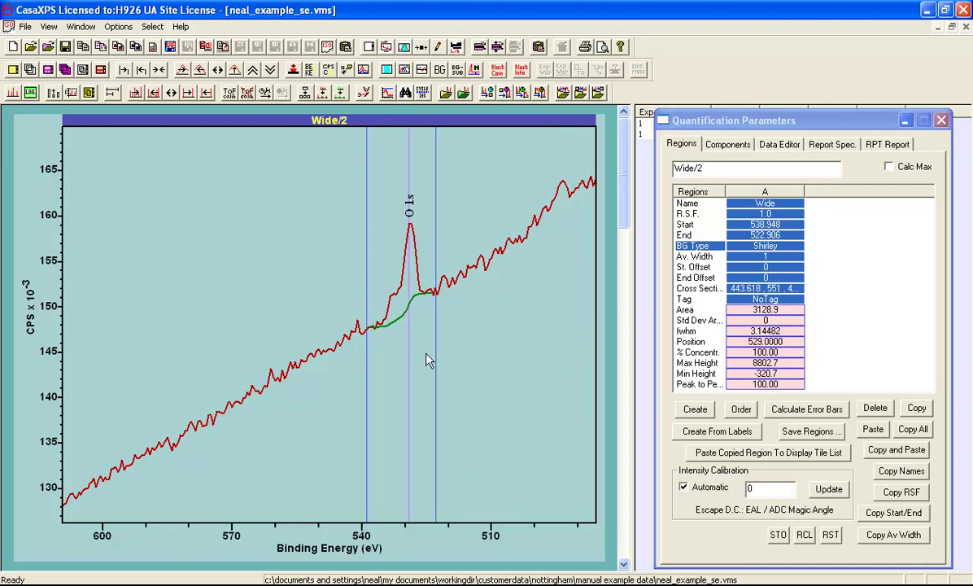
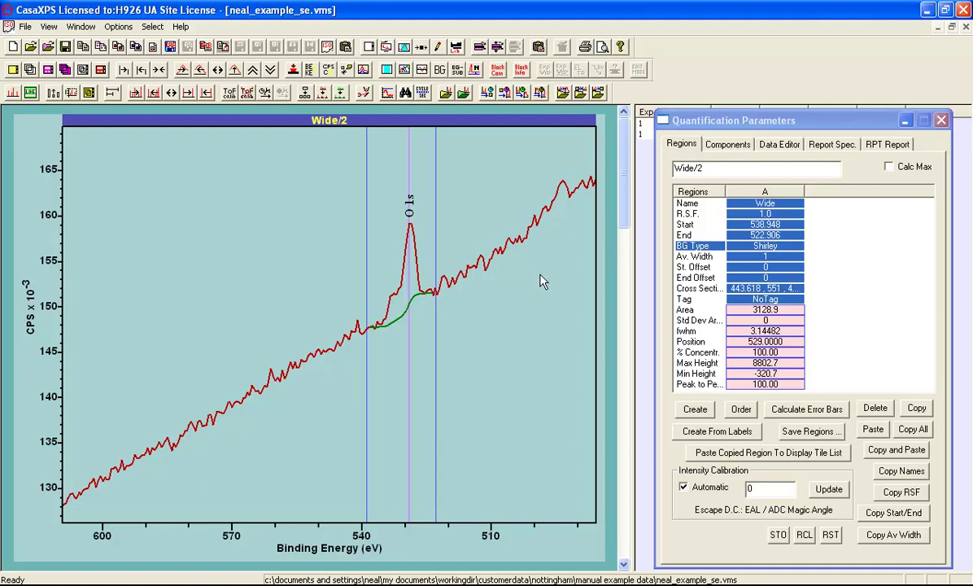
# Set the background type of the O 1s region to Linear
pyautogui.click(724, 246)
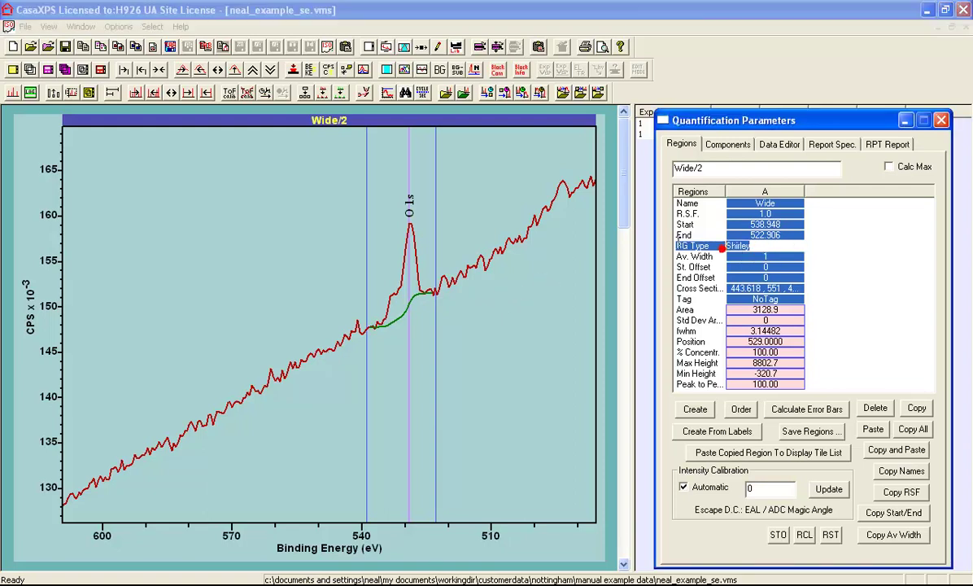
pyautogui.write('Linear')
pyautogui.press('Return')
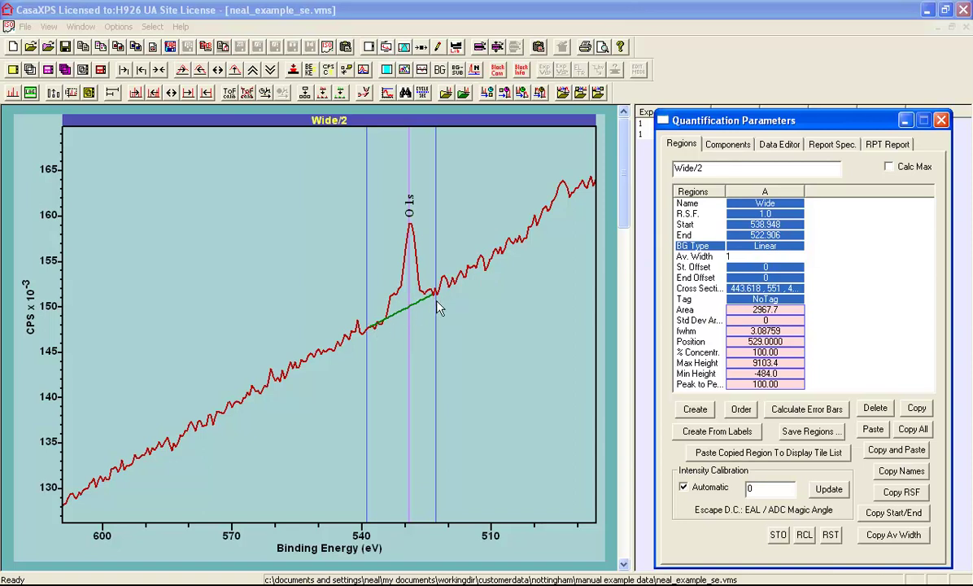
# Widen the O 1s region so its limits lie at about 565.5 and 503.6 eV
pyautogui.moveTo(437, 307); pyautogui.dragTo(462, 299)
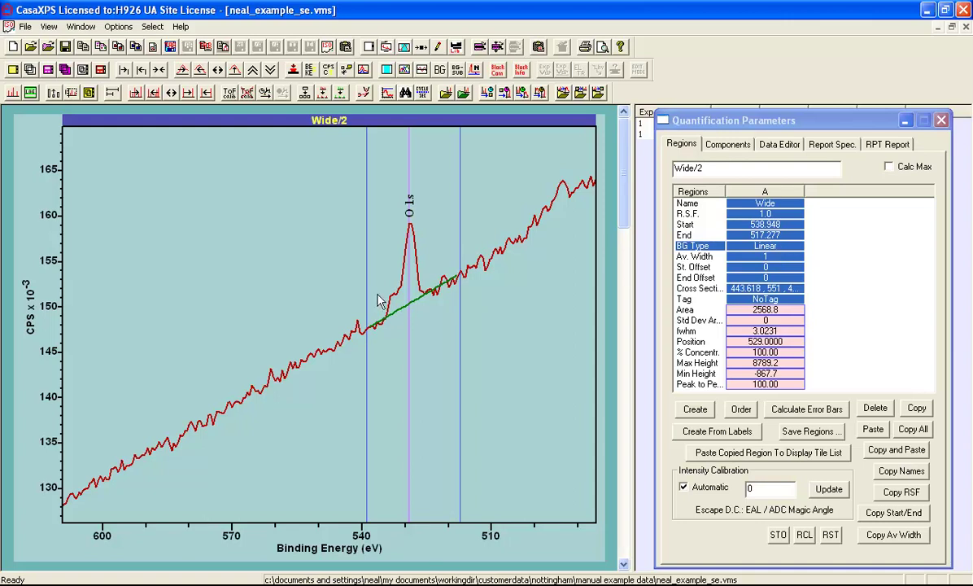
pyautogui.moveTo(371, 301); pyautogui.dragTo(252, 326)
pyautogui.moveTo(461, 297); pyautogui.dragTo(520, 289)
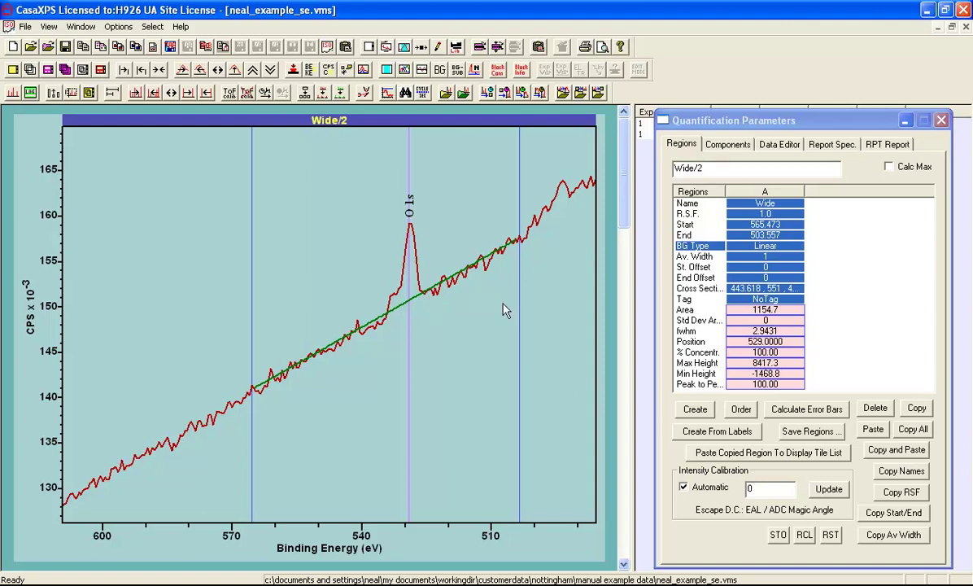
# Set the O 1s region's background type to Extrap Shirley (es) and accept initialising its coefficients
pyautogui.click(724, 243)
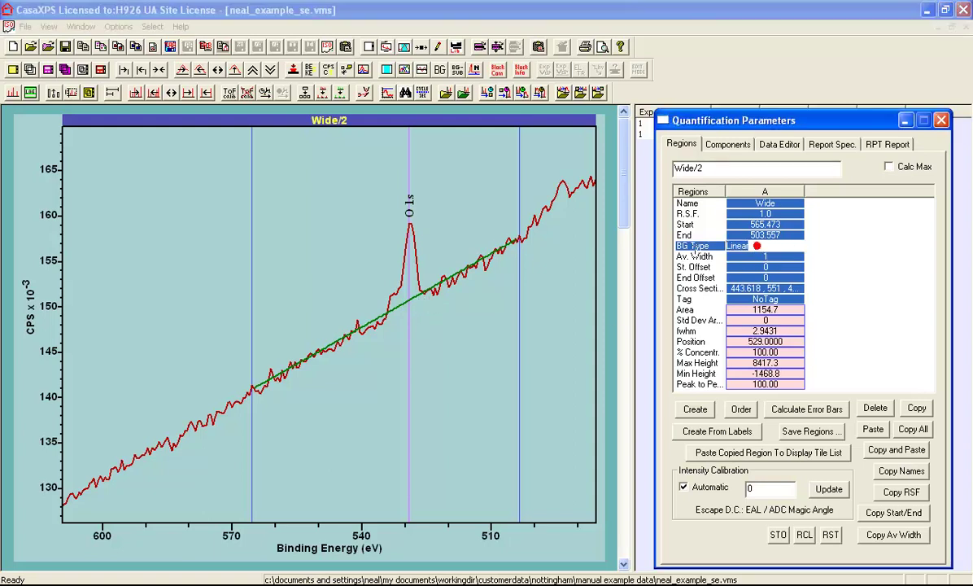
pyautogui.write('es')
pyautogui.press('Return')
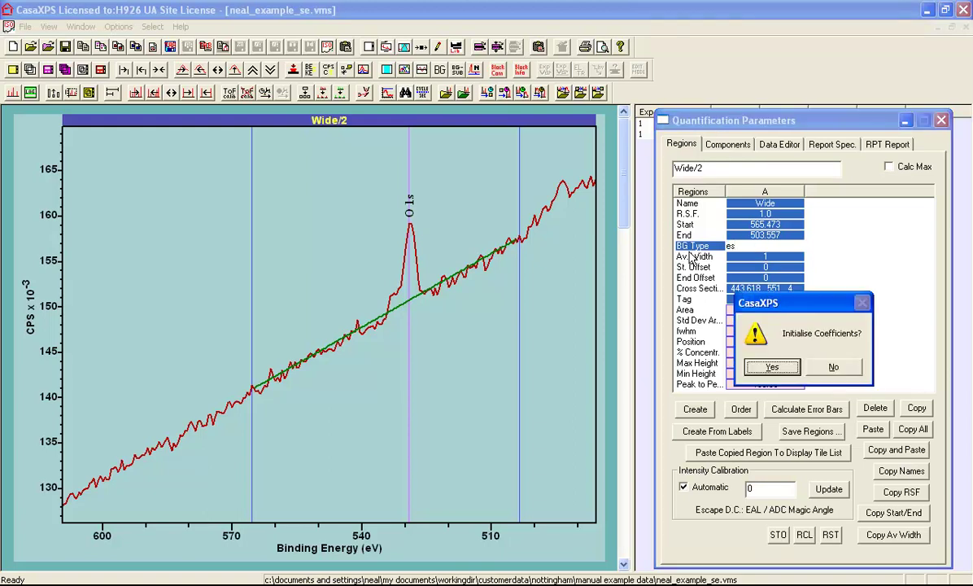
pyautogui.press('Return')
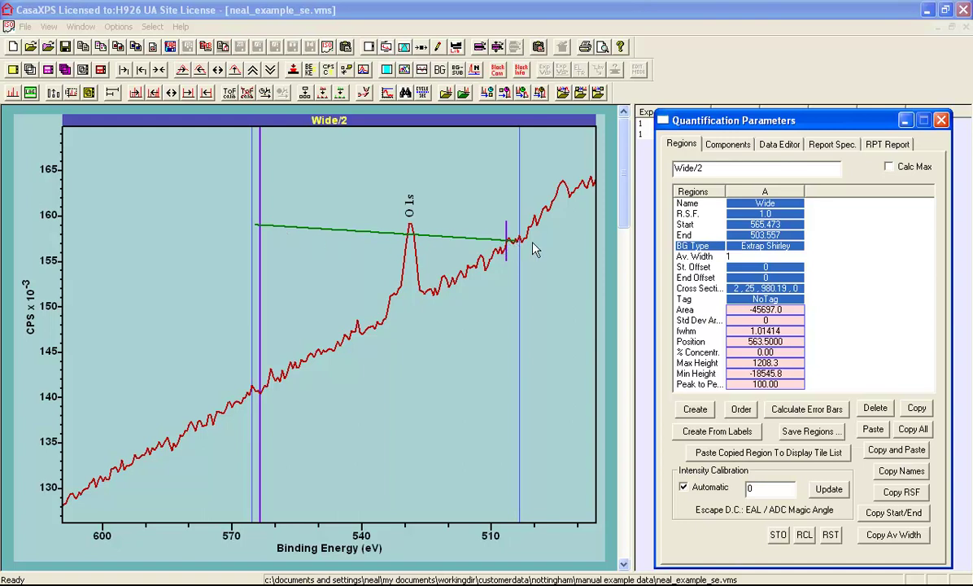
# Set the first cross-section coefficient of the extrapolated Shirley background to 20
pyautogui.click(729, 289)
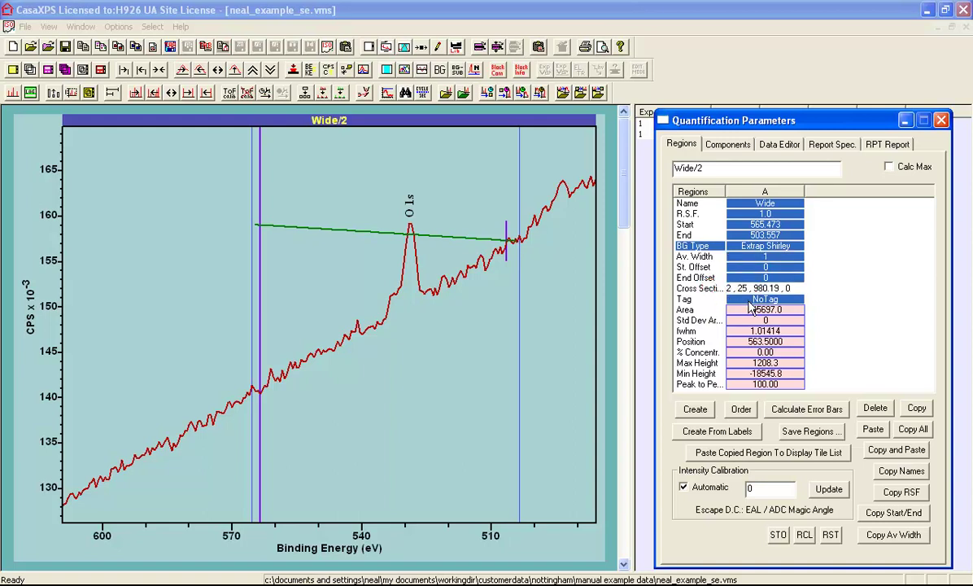
pyautogui.write('0')
pyautogui.click(747, 299)
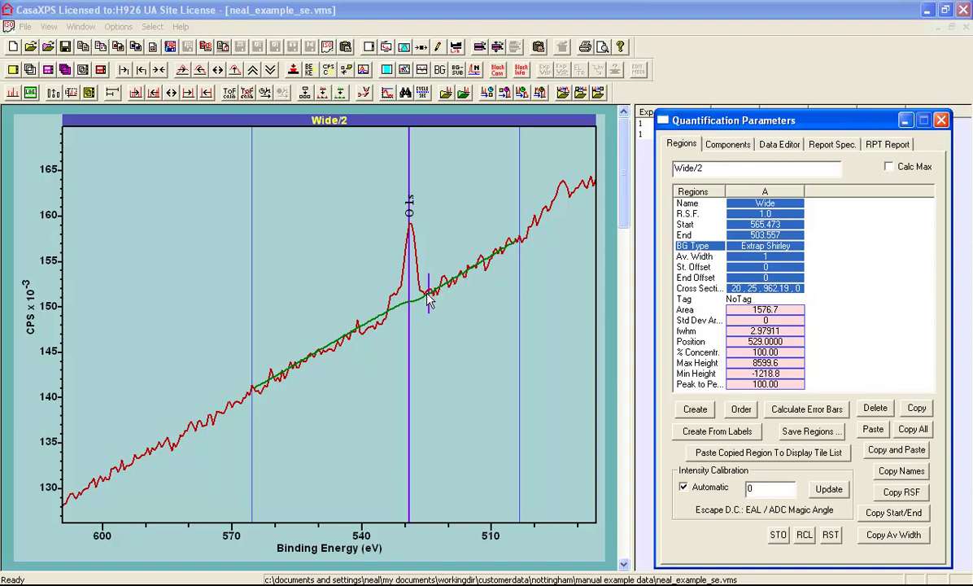
# Examine at close range how the extrapolated Shirley background runs beneath the O 1s peak
pyautogui.click(716, 145)
pyautogui.moveTo(271, 259)
pyautogui.mouseDown()
pyautogui.moveTo(428, 305)
pyautogui.moveTo(514, 380)
pyautogui.mouseUp()
pyautogui.click(492, 355)
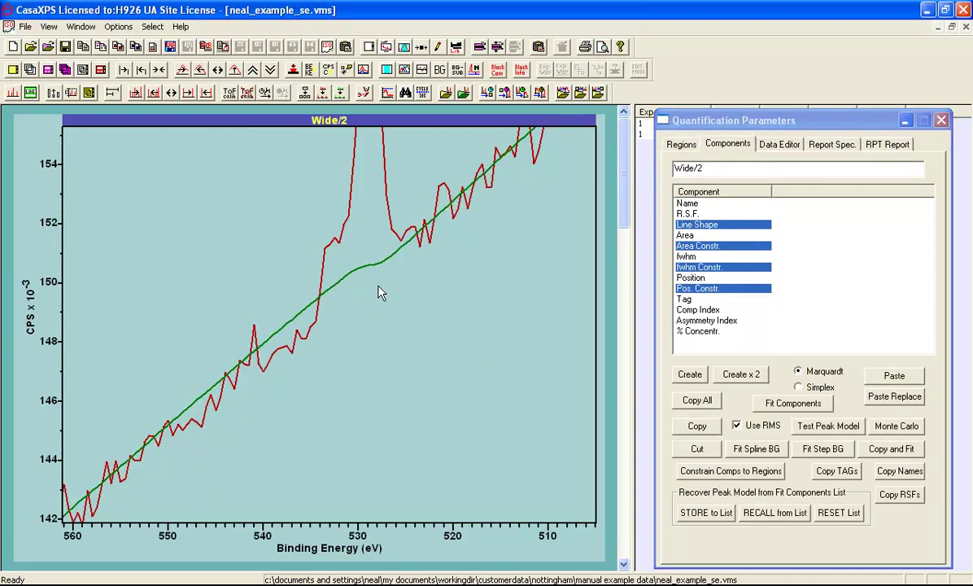
pyautogui.click(679, 145)
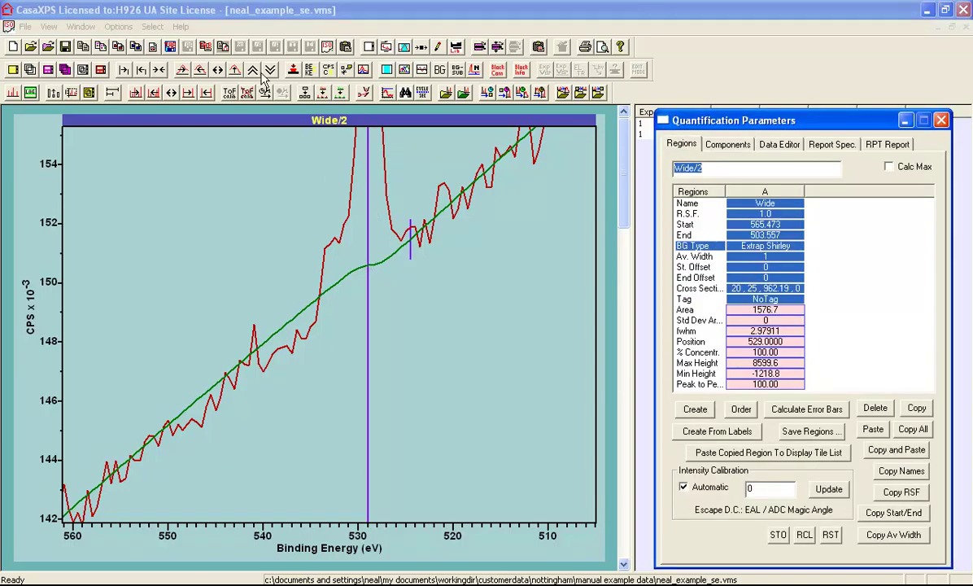
pyautogui.click(233, 70)
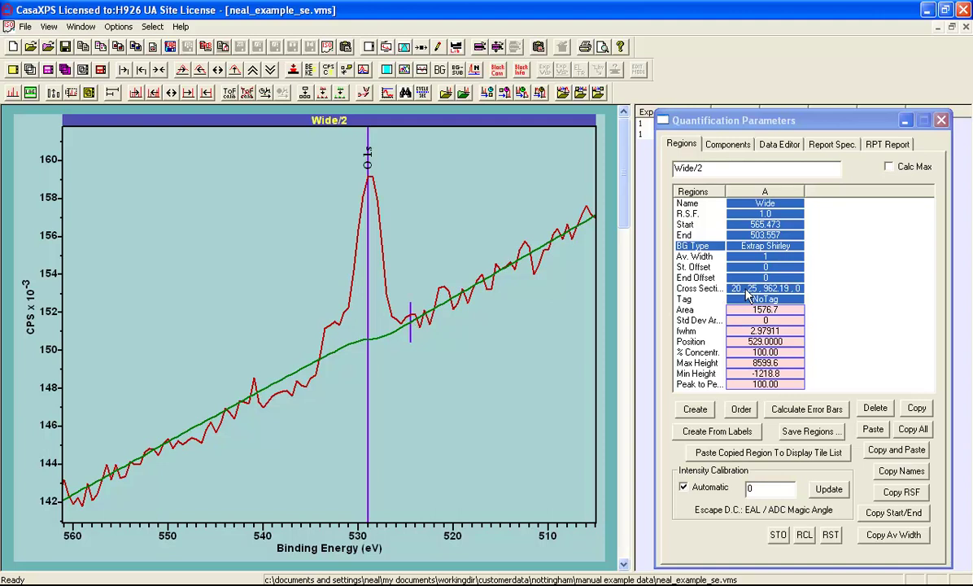
# Set the second cross-section coefficient of the O 1s background to 0
pyautogui.doubleClick(746, 290)
pyautogui.click(753, 286)
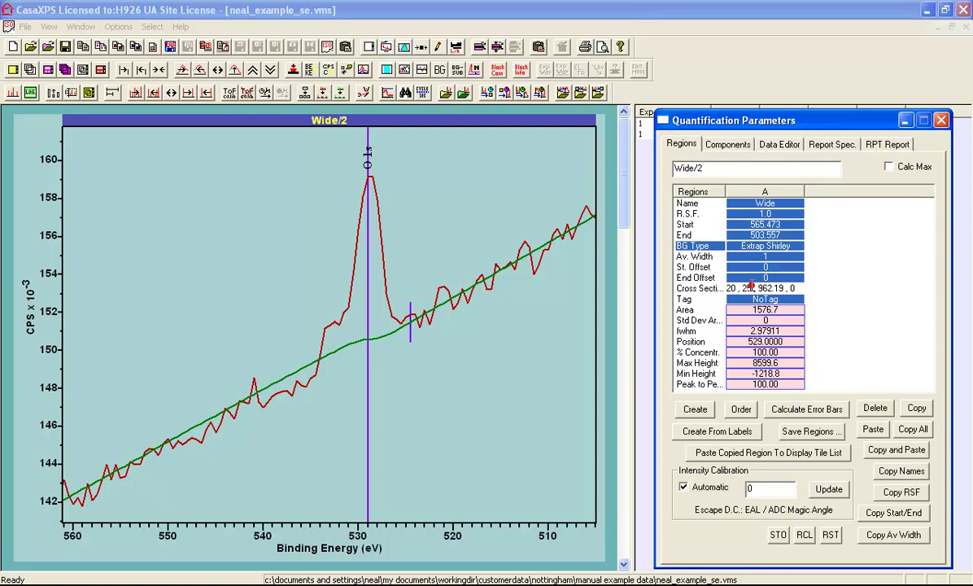
pyautogui.press('BackSpace')
pyautogui.press('BackSpace')
pyautogui.write('0')
pyautogui.click(740, 299)
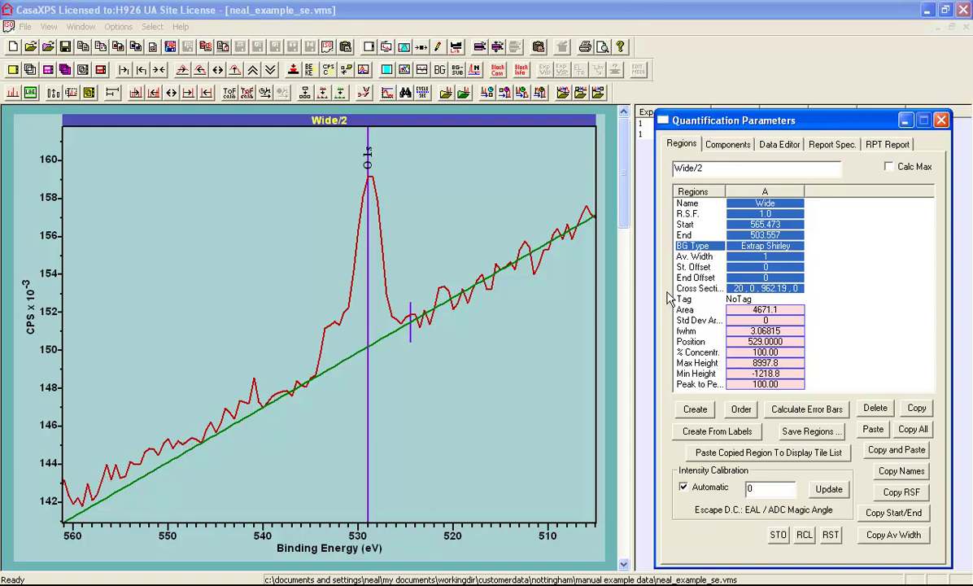
# Restore the second cross-section coefficient of the O 1s background to 25
pyautogui.click(746, 290)
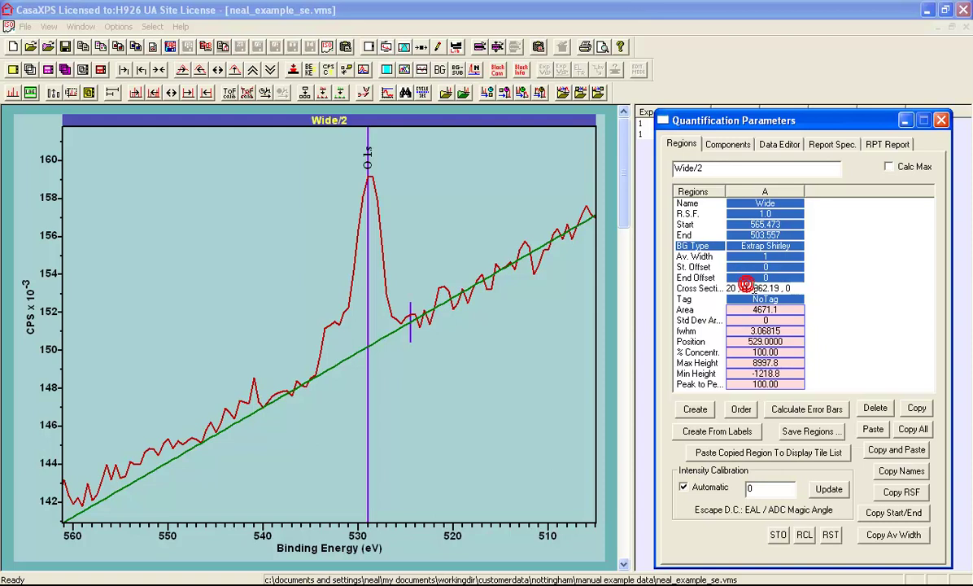
pyautogui.press('BackSpace')
pyautogui.write('25')
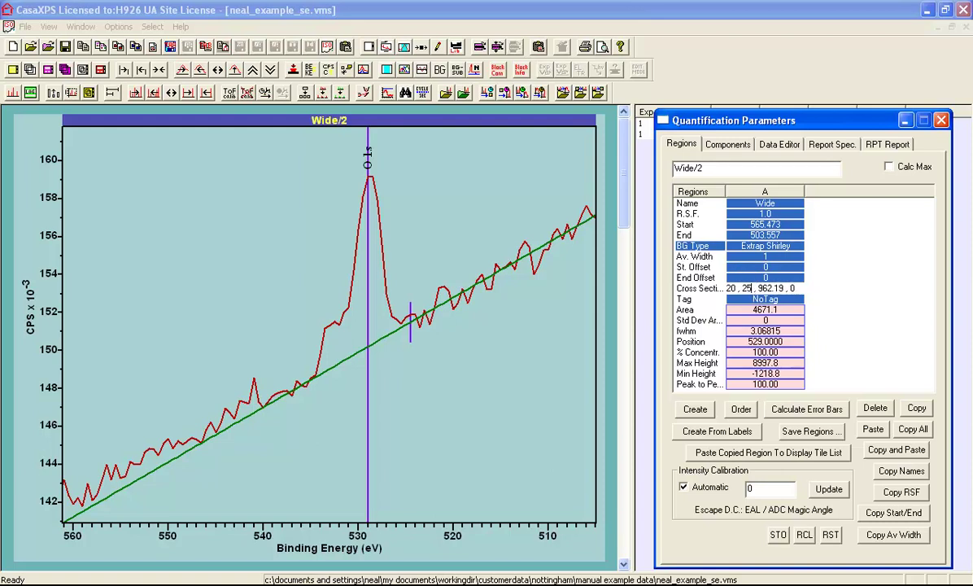
pyautogui.press('Return')
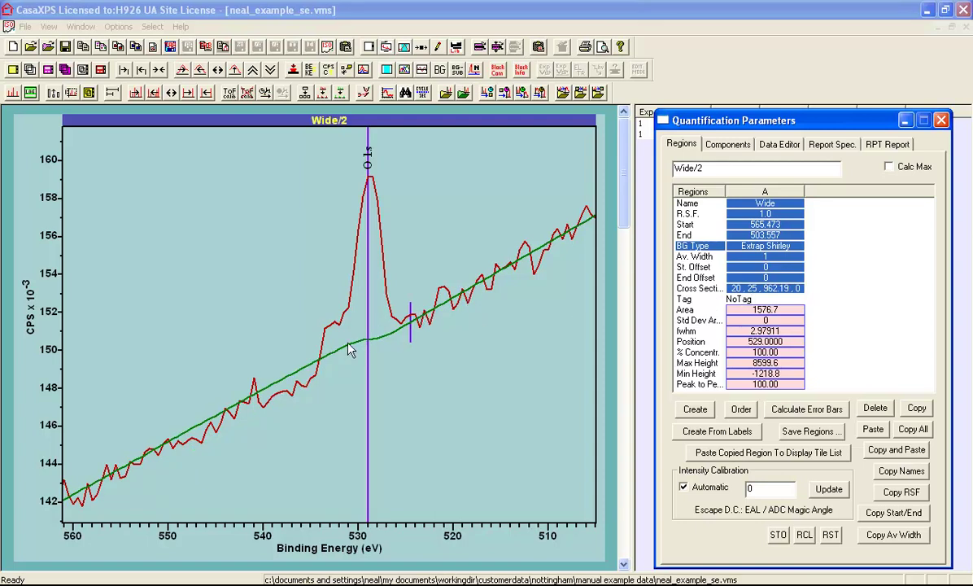
pyautogui.press('Return')
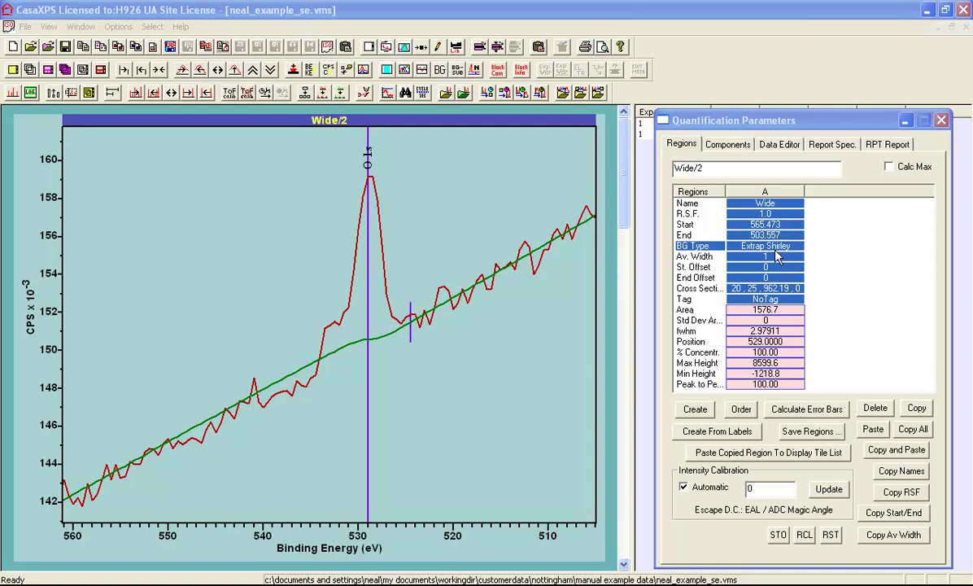
# Return to the es_bmim-pyrrntf2mix_230911 file, display the C 1s/28 spectrum and bring up its quantification parameters
pyautogui.click(97, 28)
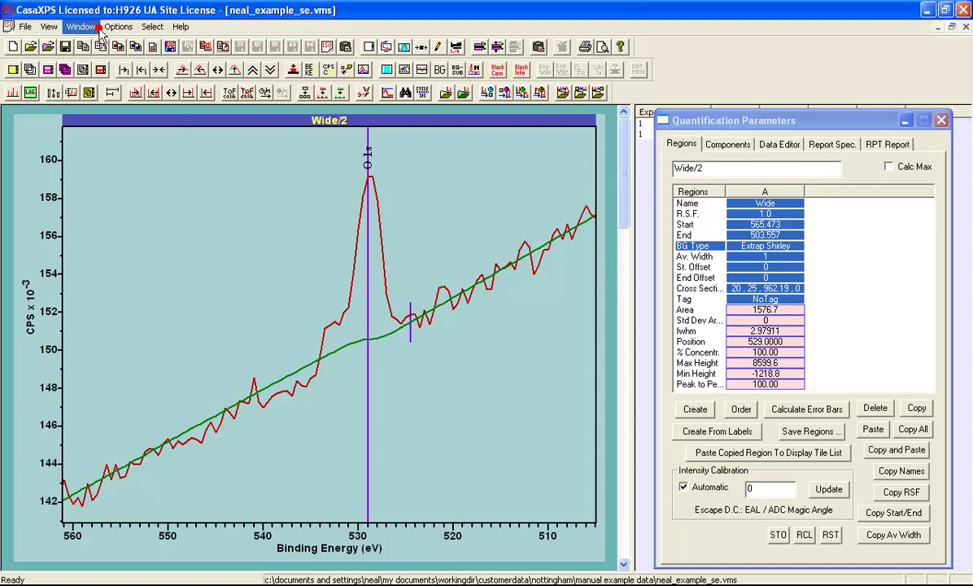
pyautogui.click(100, 27)
pyautogui.click(111, 126)
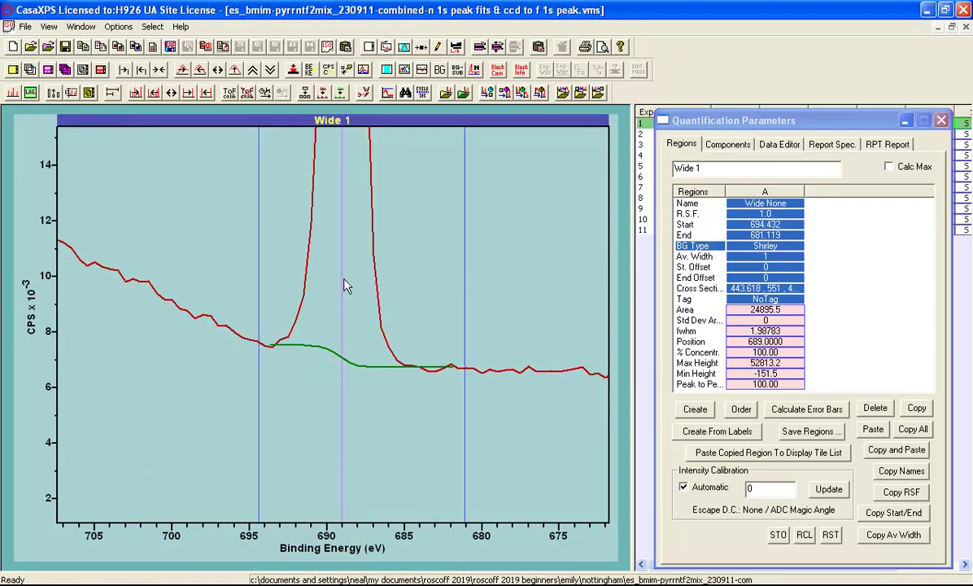
pyautogui.click(909, 123)
pyautogui.click(927, 123)
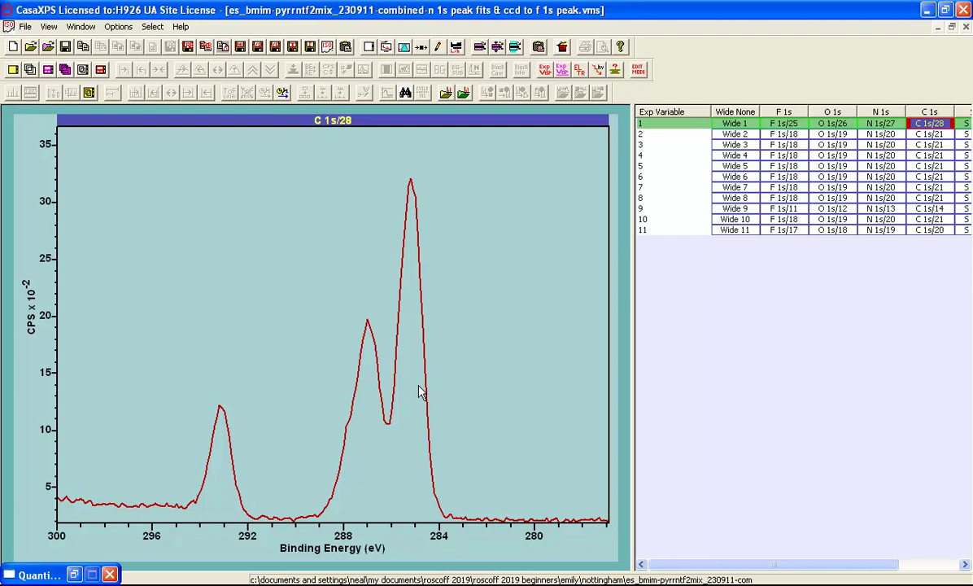
pyautogui.click(91, 575)
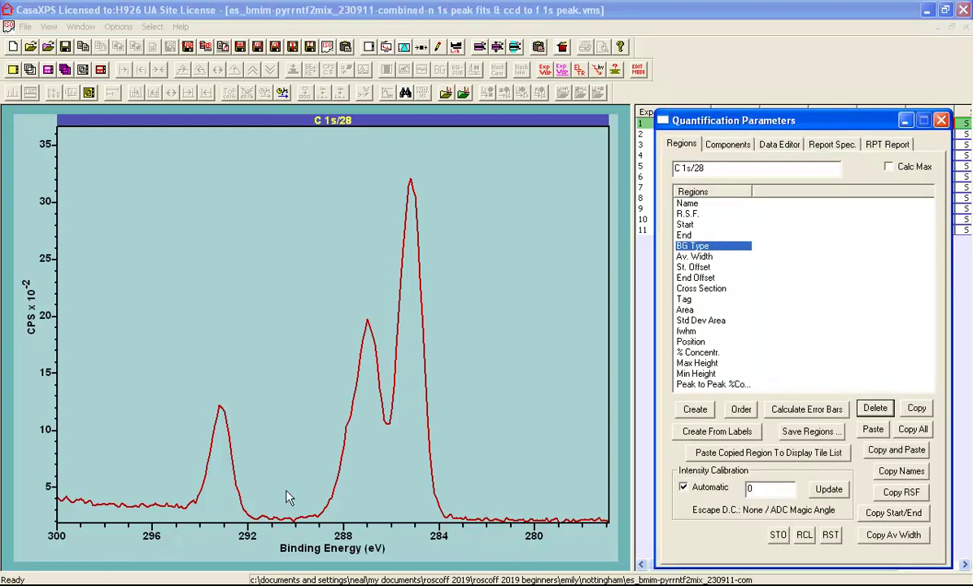
# Create a C 1s region with the Extrap Shirley background and set its first cross-section coefficient to 4
pyautogui.click(696, 409)
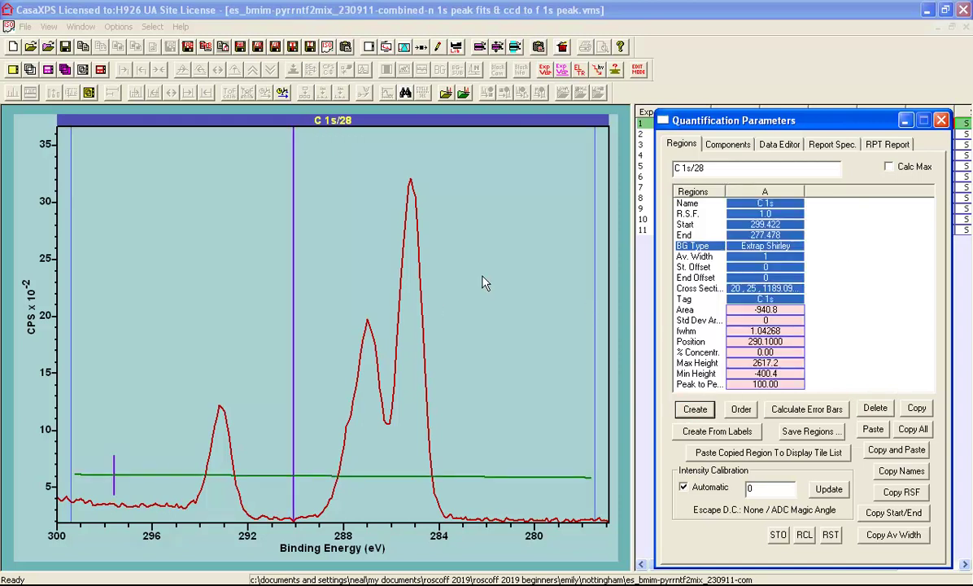
pyautogui.click(753, 289)
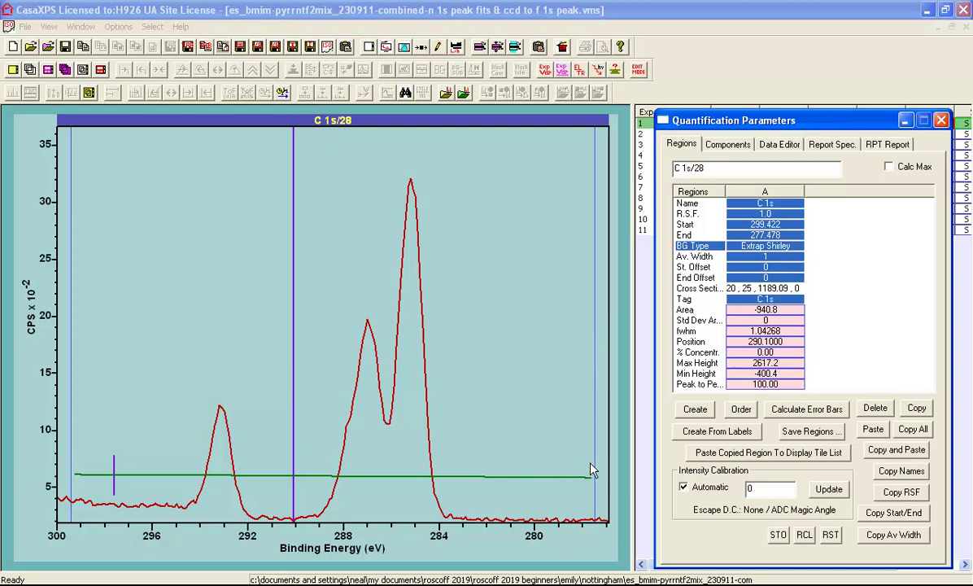
pyautogui.doubleClick(730, 288)
pyautogui.write('4')
pyautogui.press('Return')
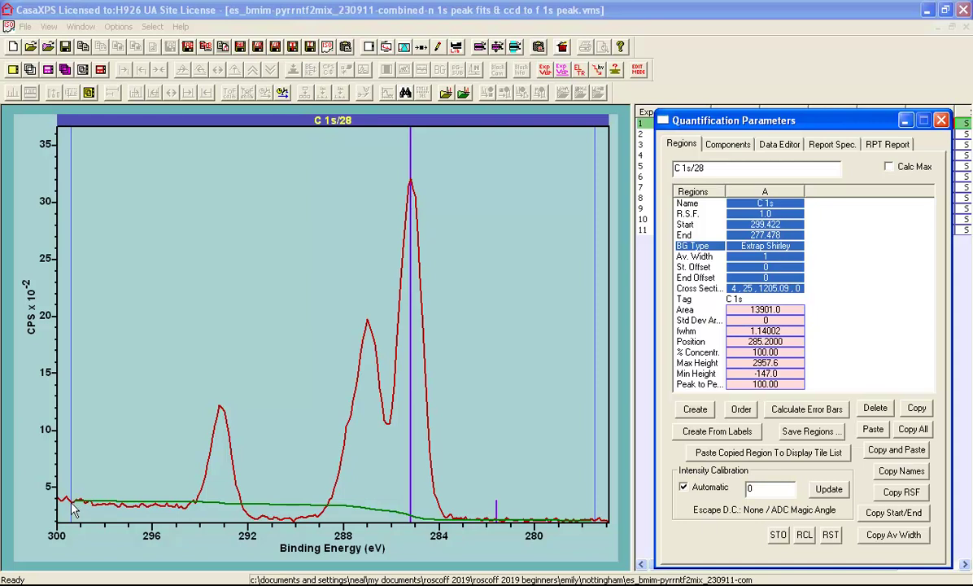
# Move the C 1s region's high-binding-energy limit to about 298.8 eV and raise the last cross-section coefficient of its background
pyautogui.moveTo(71, 494); pyautogui.dragTo(85, 495)
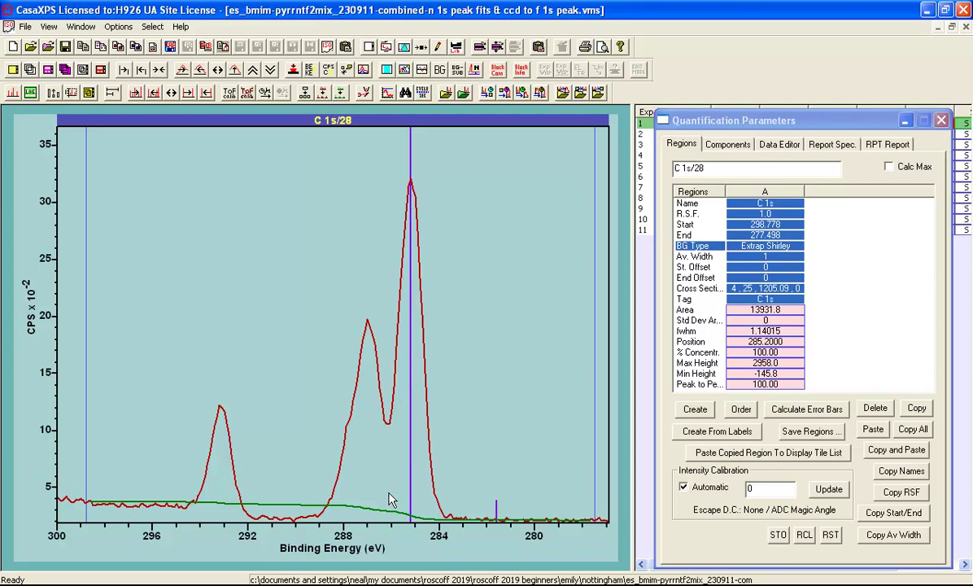
pyautogui.click(800, 290)
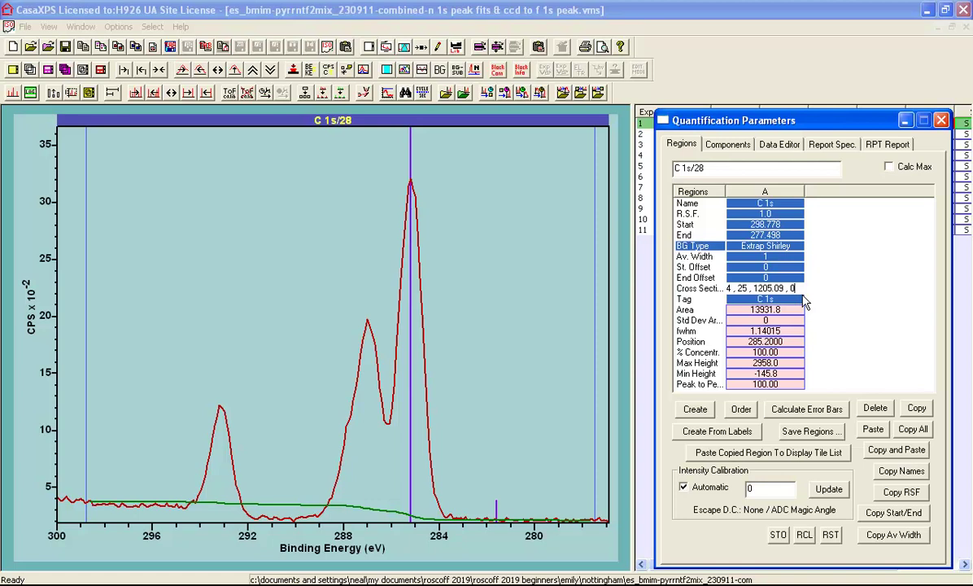
pyautogui.write('7')
pyautogui.press('Return')
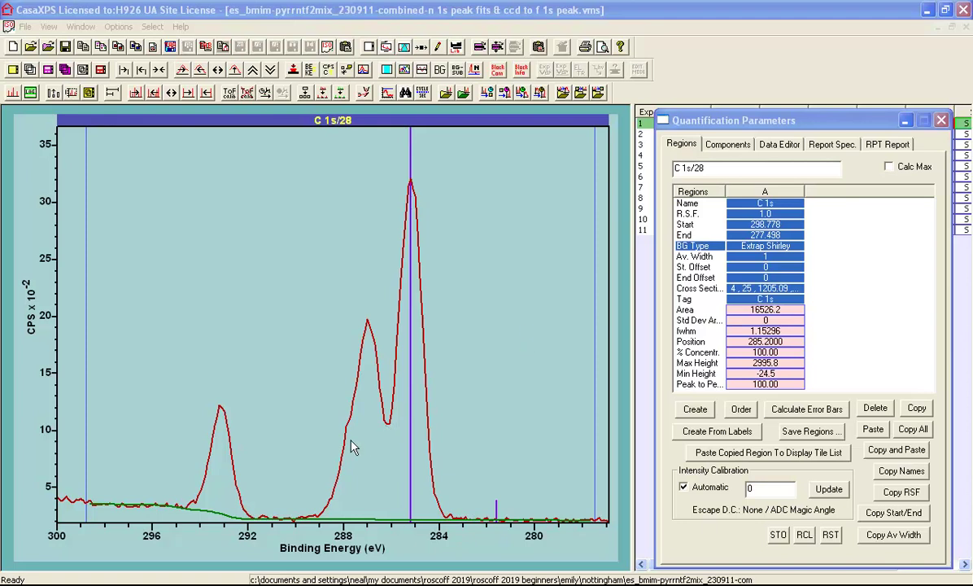
# Add two C 1s synthetic components, one at 285.2 eV and the second shifted to about 286.6 eV
pyautogui.click(726, 144)
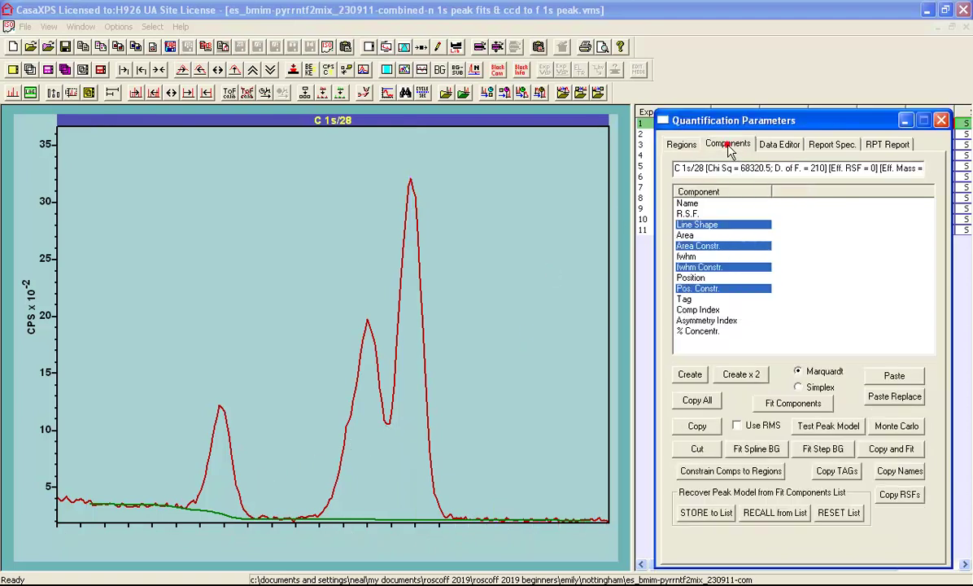
pyautogui.click(688, 374)
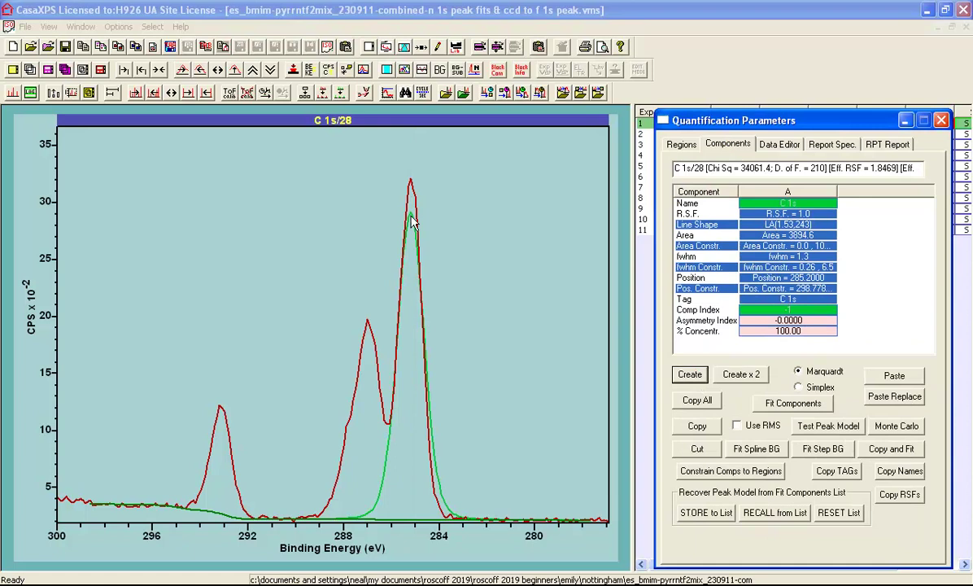
pyautogui.click(691, 376)
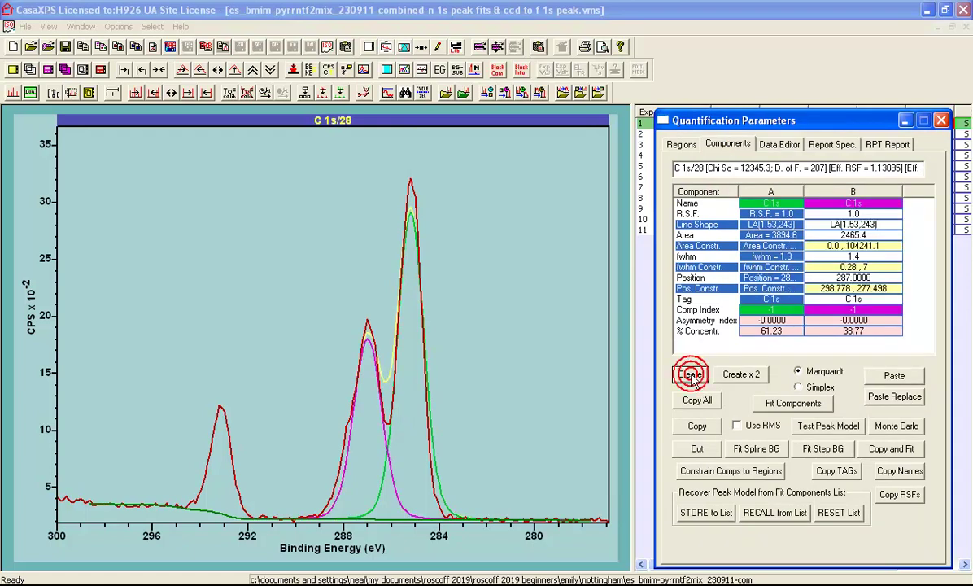
pyautogui.moveTo(366, 341)
pyautogui.mouseDown()
pyautogui.moveTo(381, 351)
pyautogui.moveTo(378, 373)
pyautogui.moveTo(357, 352)
pyautogui.mouseUp()
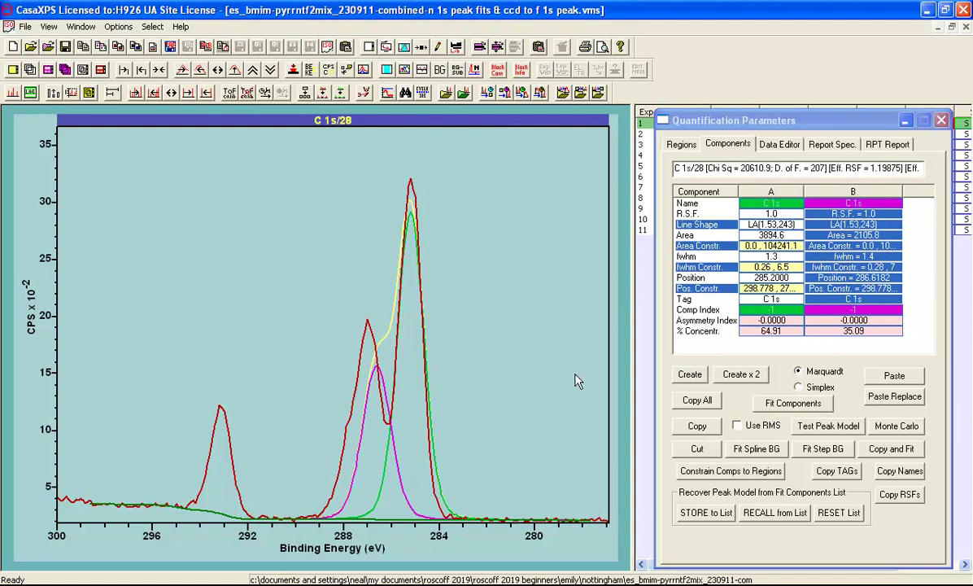
# Add two more C 1s components, positioned at about 287.6 eV and about 293.1 eV
pyautogui.click(690, 374)
pyautogui.moveTo(195, 438); pyautogui.dragTo(349, 461)
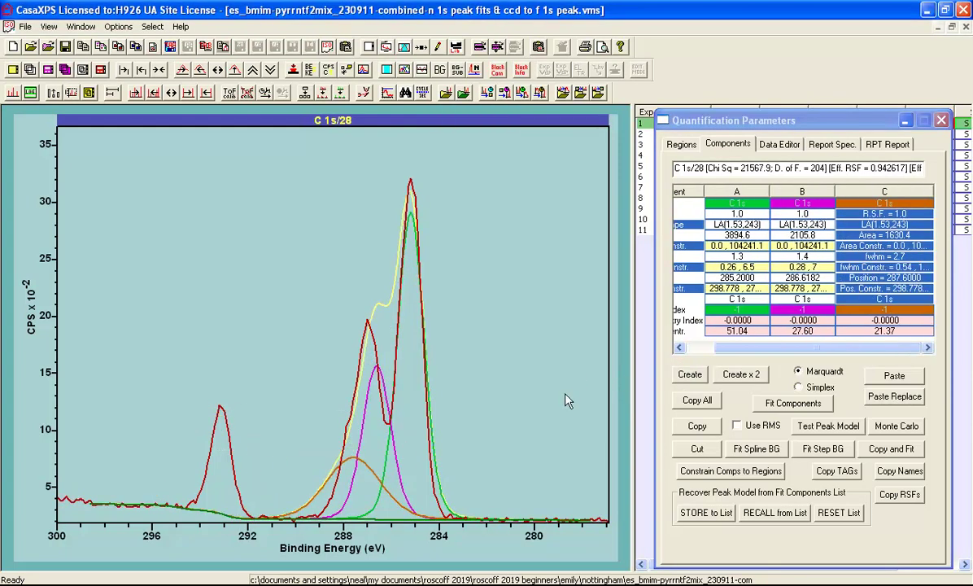
pyautogui.click(688, 375)
pyautogui.moveTo(395, 416); pyautogui.dragTo(232, 437)
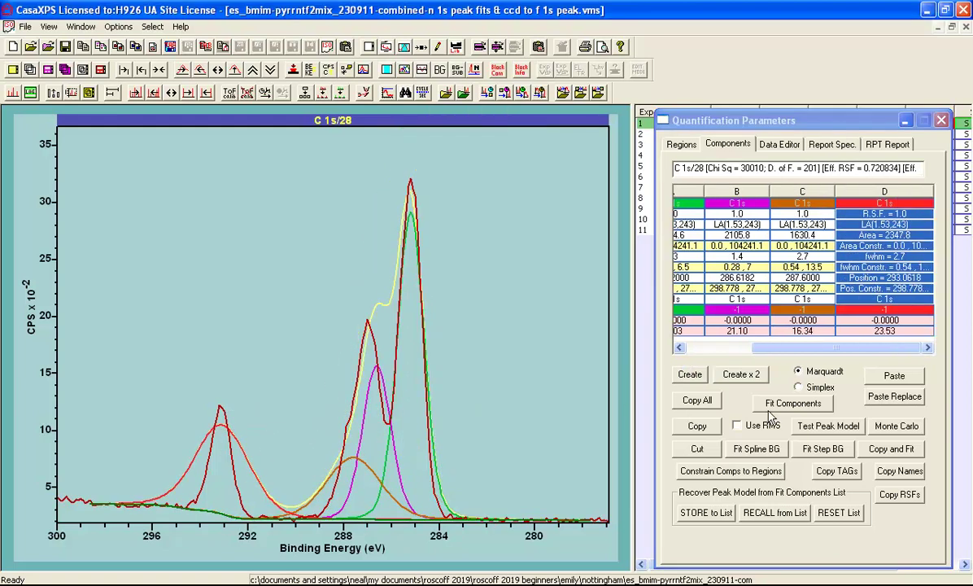
# Fit the four components to the C 1s spectrum with the Marquardt method and review their fitted parameters
pyautogui.click(793, 404)
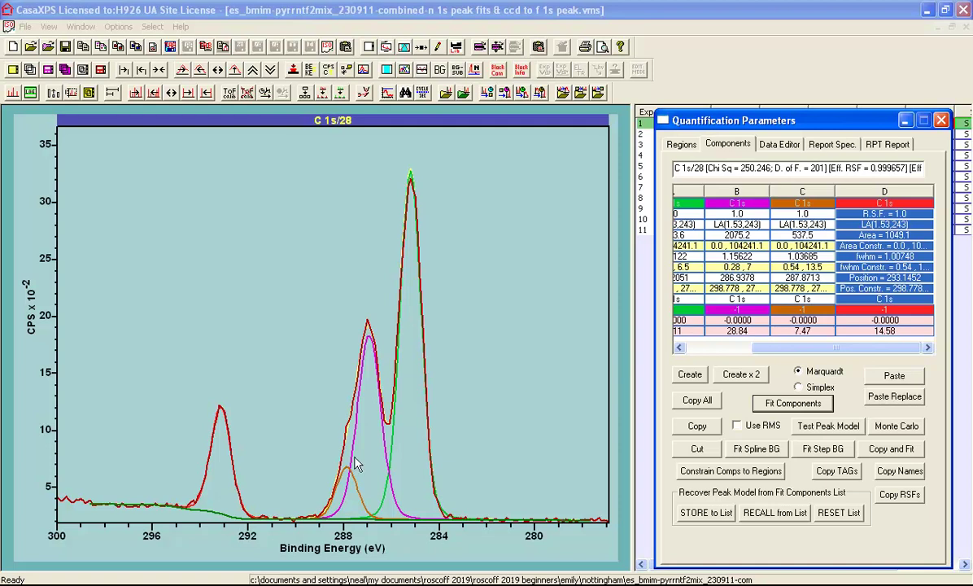
pyautogui.moveTo(786, 348); pyautogui.dragTo(753, 350)
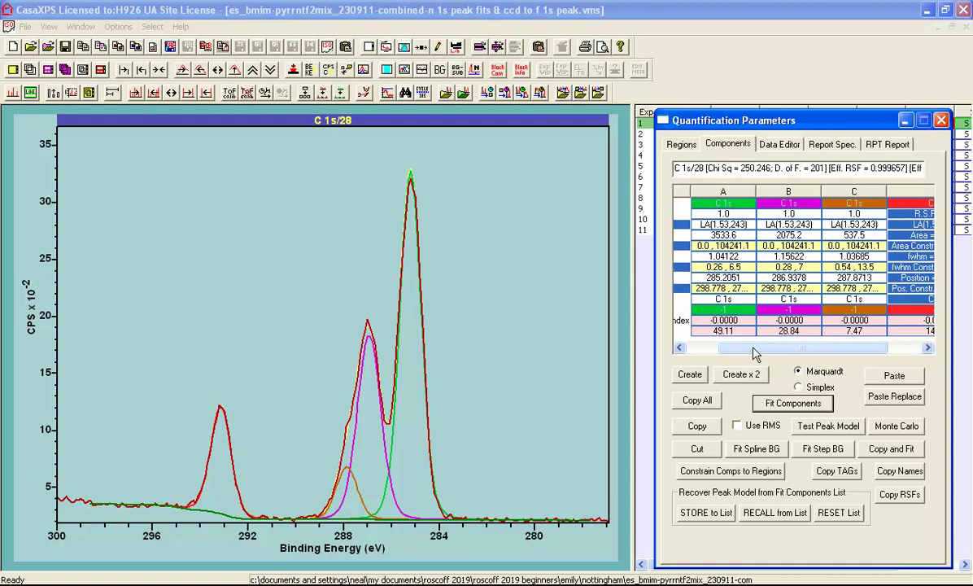
pyautogui.moveTo(804, 350); pyautogui.dragTo(815, 347)
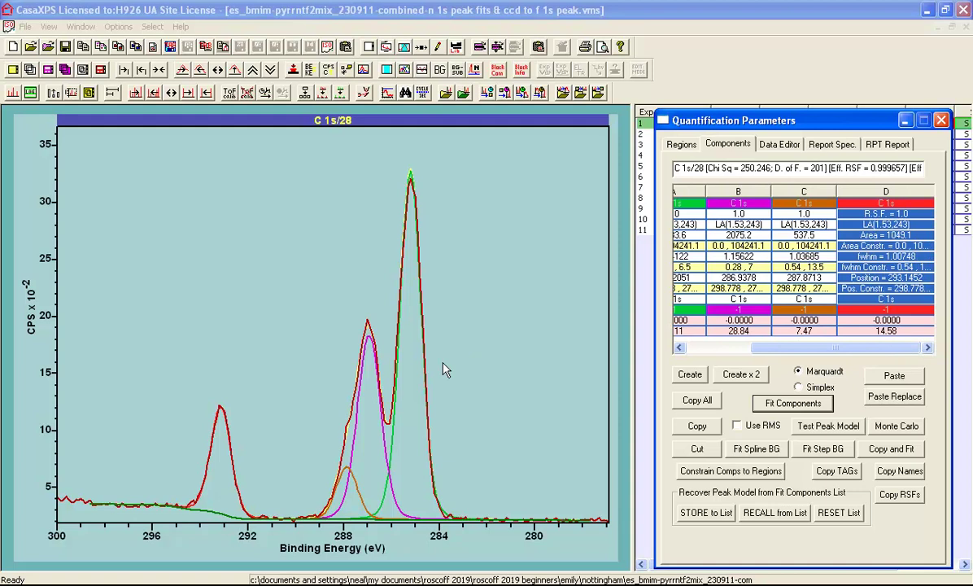